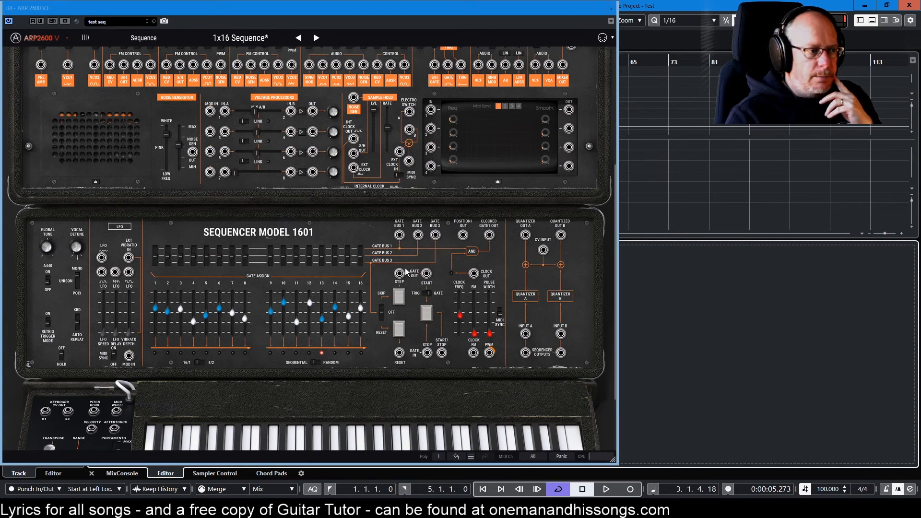
Step: Examine the synthesizer modules and the Model 1601 sequencer's start control, gate bus switches, step sliders and quantized outputs
{"action": "left_click", "coordinate": [430, 320]}
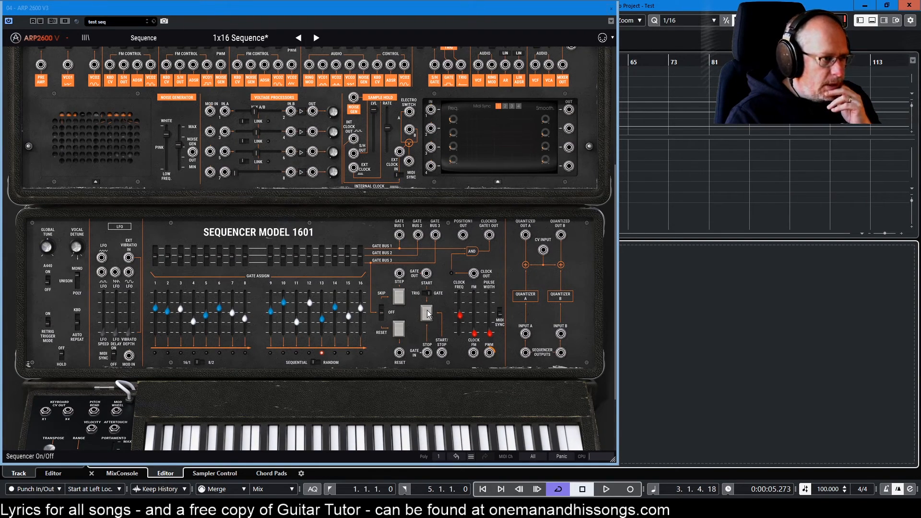
{"action": "scroll", "coordinate": [420, 296], "scroll_direction": "up", "scroll_amount": 5}
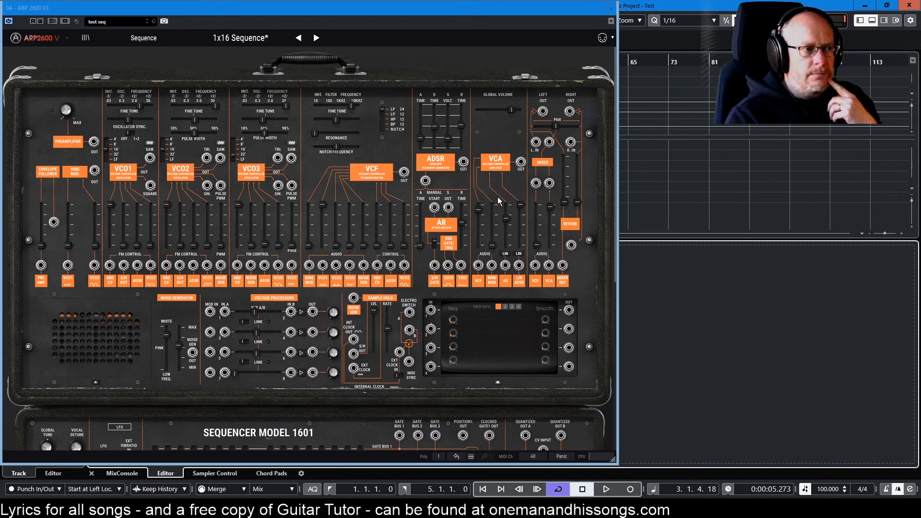
{"action": "mouse_move", "coordinate": [543, 212]}
{"action": "mouse_move", "coordinate": [467, 227]}
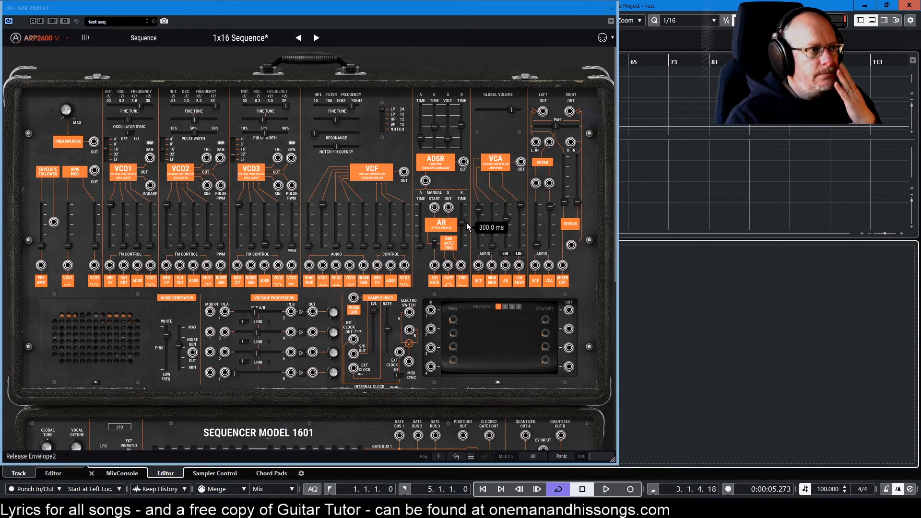
{"action": "scroll", "coordinate": [457, 219], "scroll_direction": "down", "scroll_amount": 1}
{"action": "scroll", "coordinate": [457, 219], "scroll_direction": "down", "scroll_amount": 5}
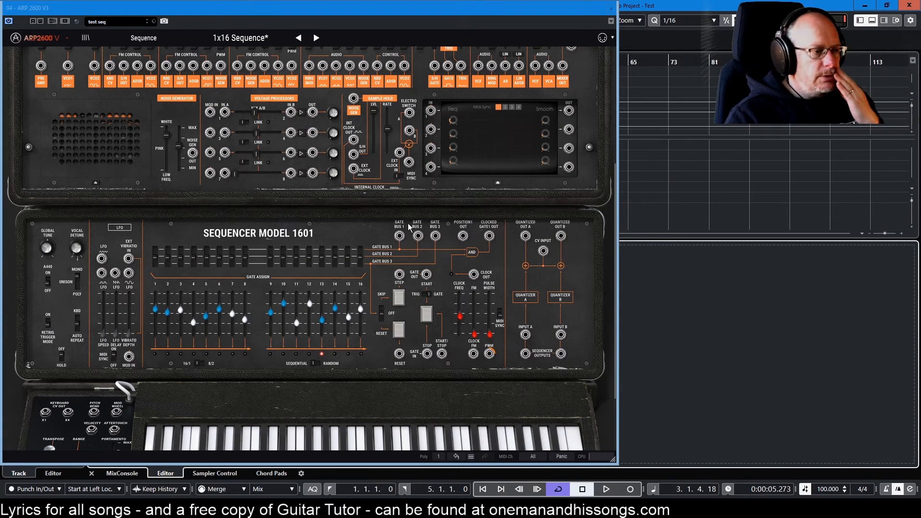
{"action": "scroll", "coordinate": [408, 227], "scroll_direction": "up", "scroll_amount": 2}
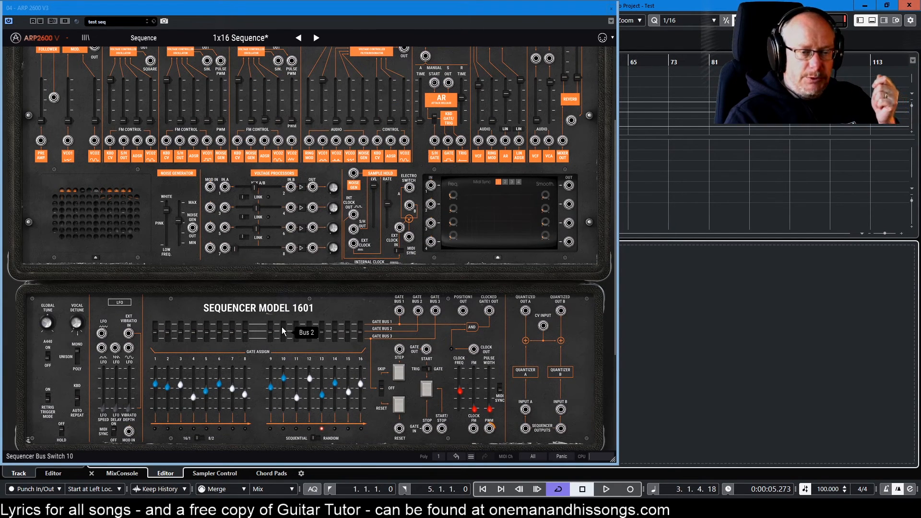
{"action": "scroll", "coordinate": [281, 173], "scroll_direction": "up", "scroll_amount": 3}
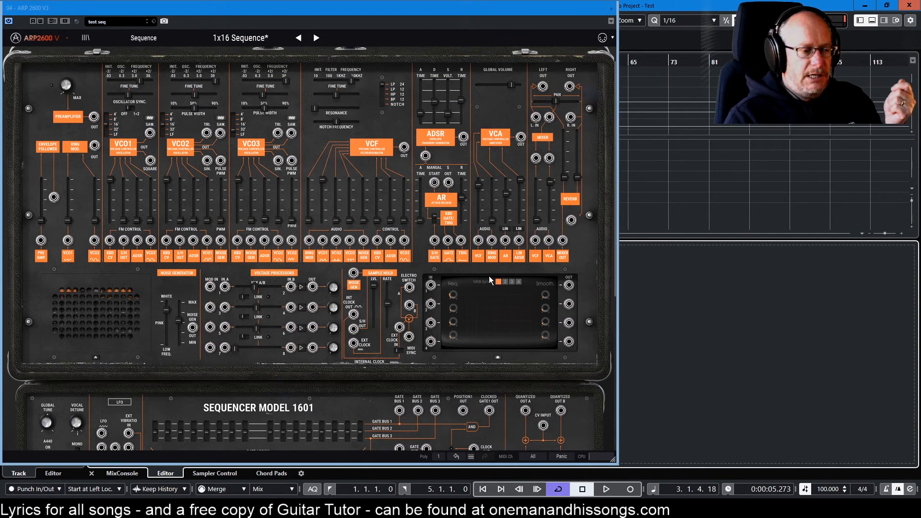
{"action": "scroll", "coordinate": [466, 252], "scroll_direction": "down", "scroll_amount": 1}
{"action": "scroll", "coordinate": [466, 253], "scroll_direction": "down", "scroll_amount": 1}
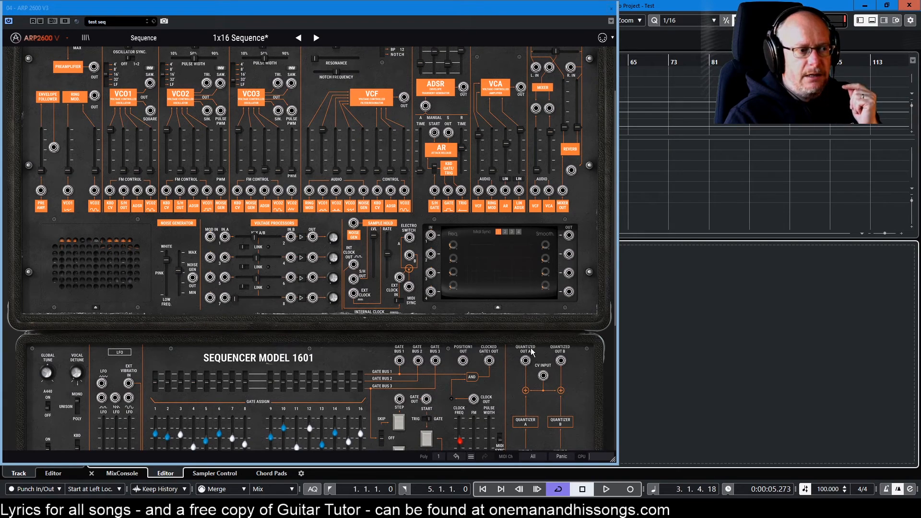
{"action": "scroll", "coordinate": [506, 357], "scroll_direction": "down", "scroll_amount": 4}
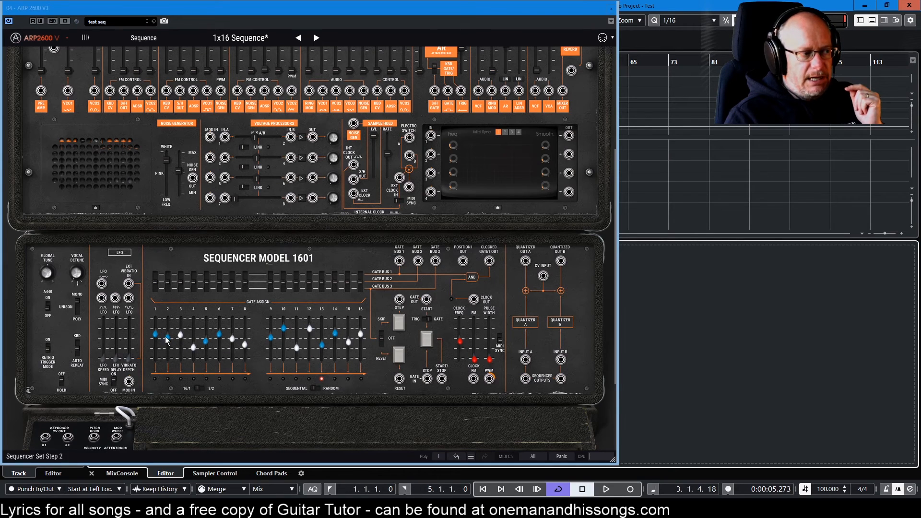
{"action": "mouse_move", "coordinate": [155, 334]}
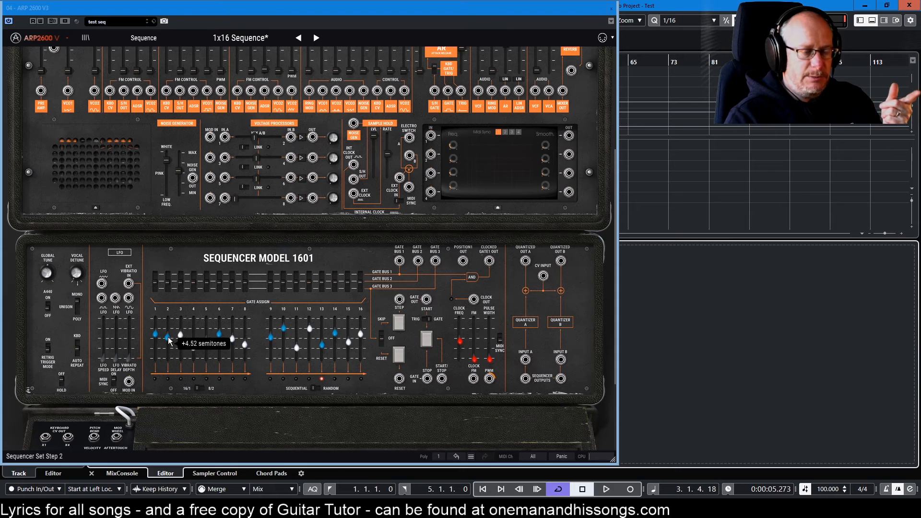
Step: Patch the sequencer's Quantized Out A into the KBD CV frequency modulation input of VCO1
{"action": "scroll", "coordinate": [189, 343], "scroll_direction": "up", "scroll_amount": 3}
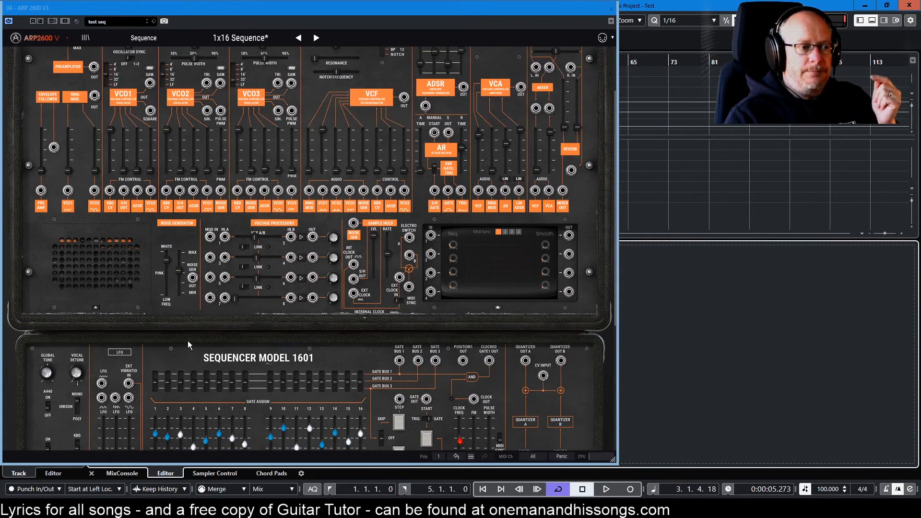
{"action": "scroll", "coordinate": [189, 341], "scroll_direction": "up", "scroll_amount": 2}
{"action": "mouse_move", "coordinate": [450, 342]}
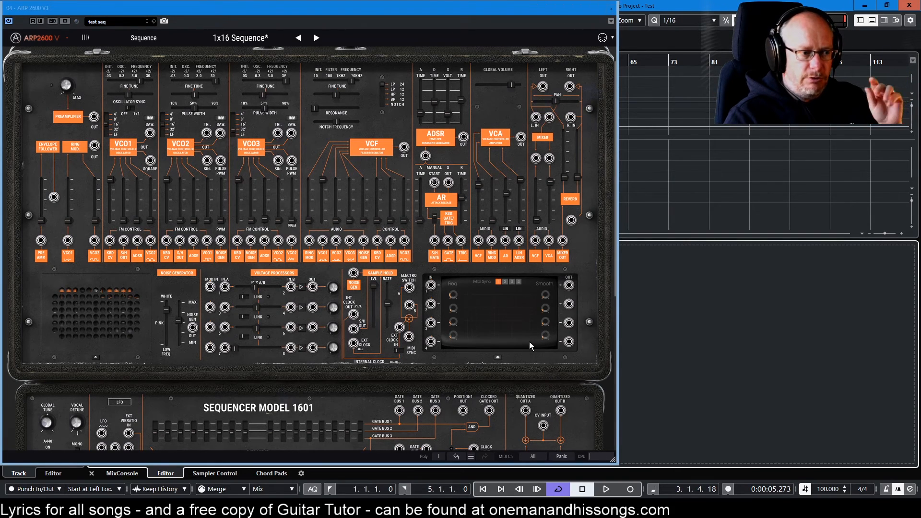
{"action": "left_click_drag", "start_coordinate": [526, 412], "coordinate": [110, 241]}
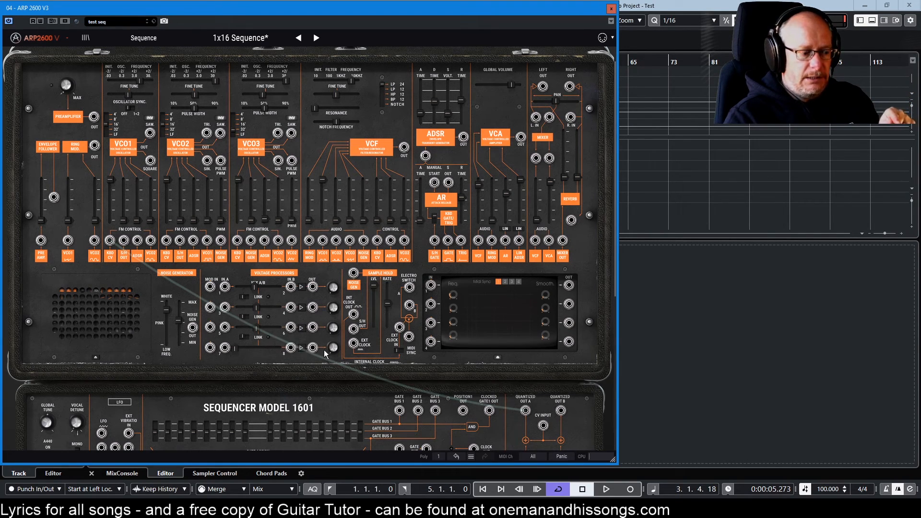
{"action": "scroll", "coordinate": [323, 356], "scroll_direction": "down", "scroll_amount": 3}
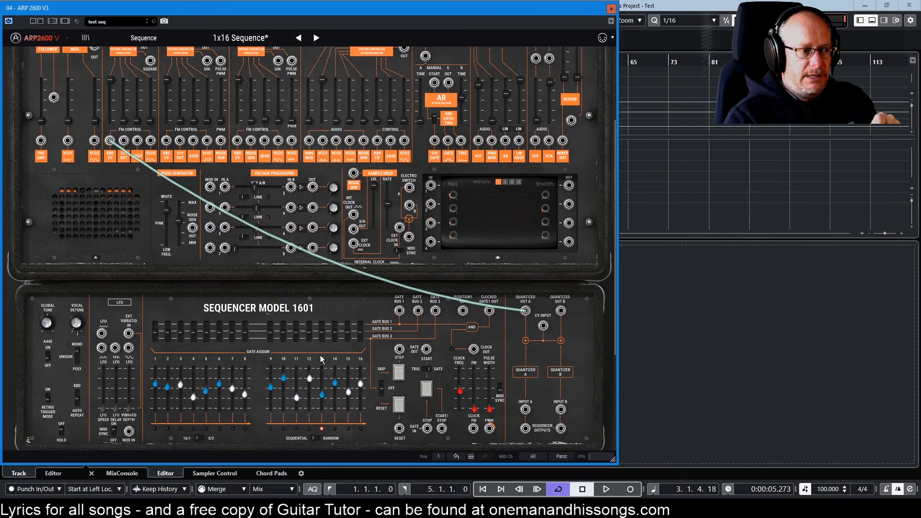
{"action": "scroll", "coordinate": [321, 359], "scroll_direction": "down", "scroll_amount": 1}
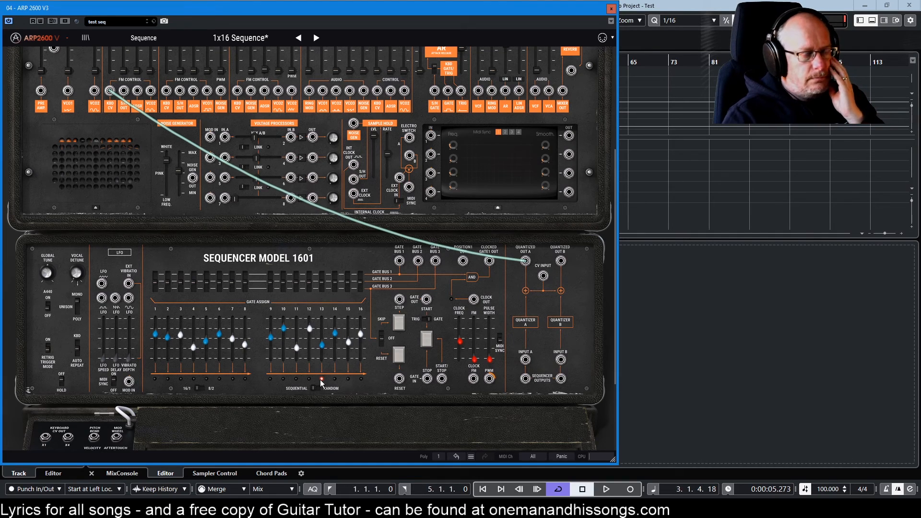
Step: Patch the keyboard Gate jack under the AR envelope into the sequencer's Start/Stop input and lower the mixer's VCA level slightly
{"action": "mouse_move", "coordinate": [323, 364]}
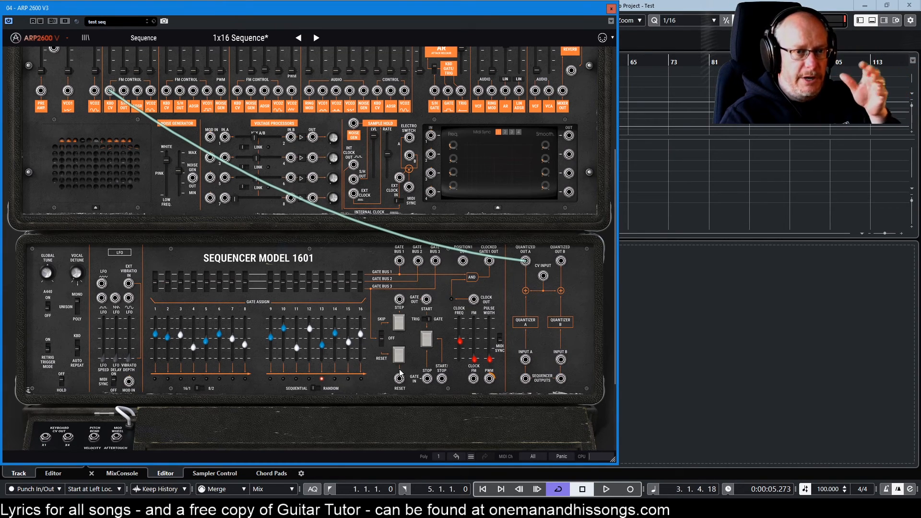
{"action": "scroll", "coordinate": [442, 336], "scroll_direction": "up", "scroll_amount": 3}
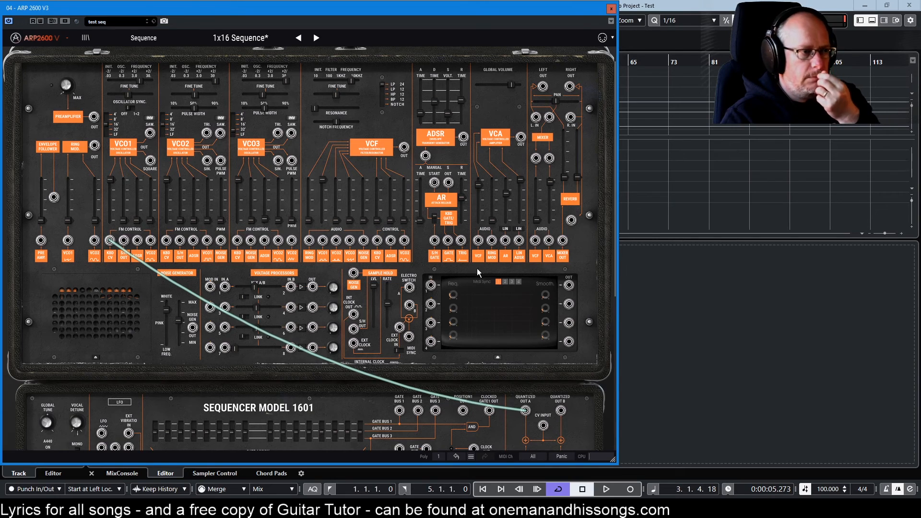
{"action": "scroll", "coordinate": [477, 269], "scroll_direction": "down", "scroll_amount": 2}
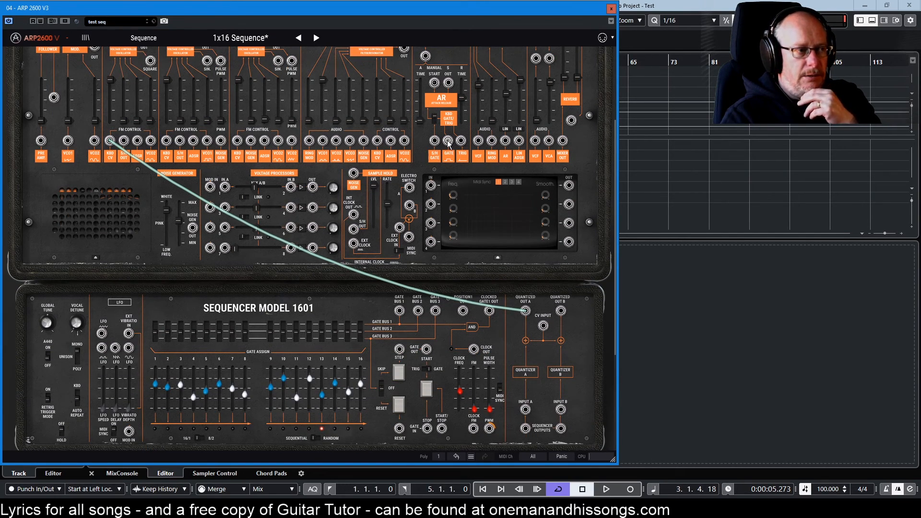
{"action": "left_click_drag", "start_coordinate": [449, 144], "coordinate": [442, 428]}
{"action": "scroll", "coordinate": [464, 371], "scroll_direction": "down", "scroll_amount": 1}
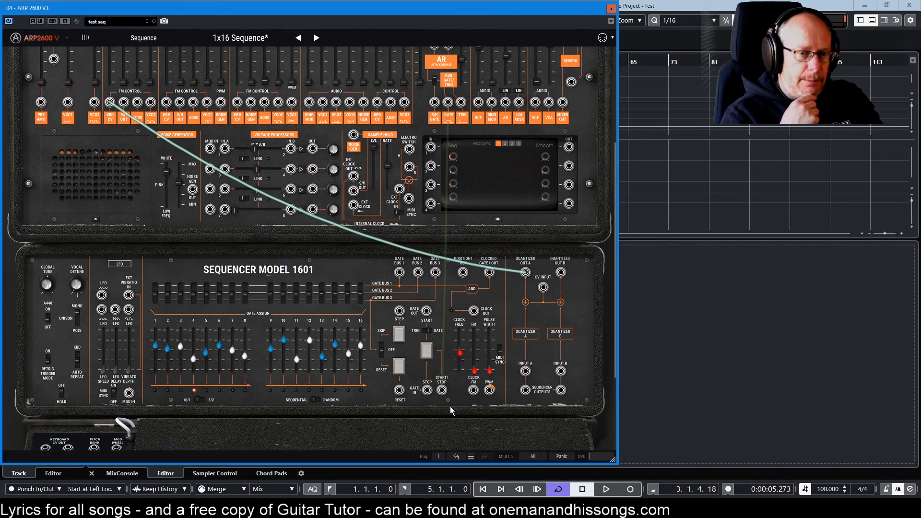
{"action": "left_click_drag", "start_coordinate": [450, 407], "coordinate": [441, 390]}
{"action": "scroll", "coordinate": [582, 191], "scroll_direction": "up", "scroll_amount": 2}
{"action": "left_click_drag", "start_coordinate": [551, 94], "coordinate": [551, 110]}
{"action": "scroll", "coordinate": [440, 344], "scroll_direction": "down", "scroll_amount": 2}
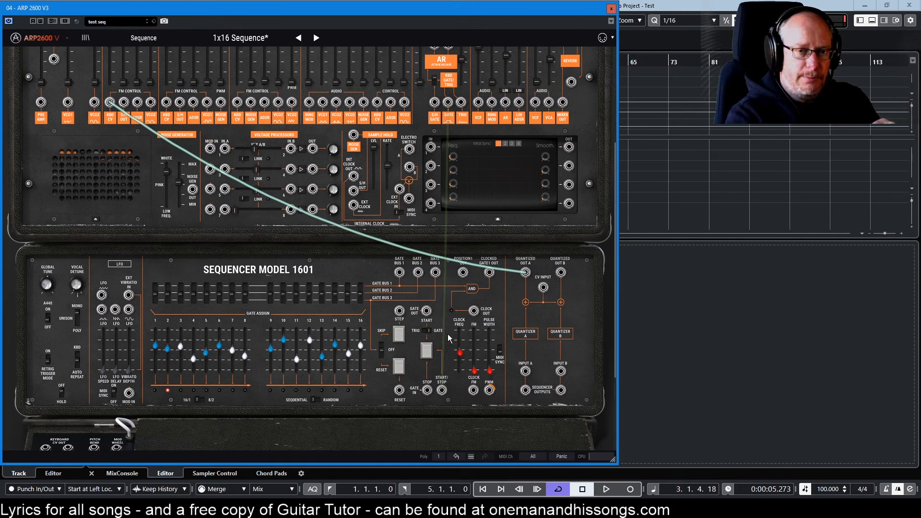
{"action": "left_click_drag", "start_coordinate": [448, 334], "coordinate": [442, 390]}
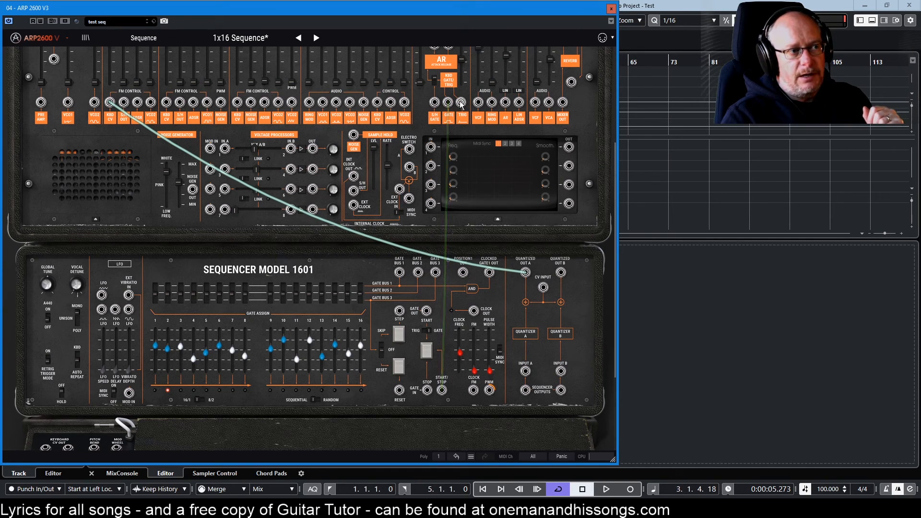
Step: Patch the keyboard Trig jack under the AR envelope into the sequencer's Reset input
{"action": "left_click_drag", "start_coordinate": [462, 102], "coordinate": [399, 390]}
{"action": "scroll", "coordinate": [399, 390], "scroll_direction": "down", "scroll_amount": 3}
{"action": "scroll", "coordinate": [400, 391], "scroll_direction": "up", "scroll_amount": 3}
{"action": "scroll", "coordinate": [438, 407], "scroll_direction": "down", "scroll_amount": 1}
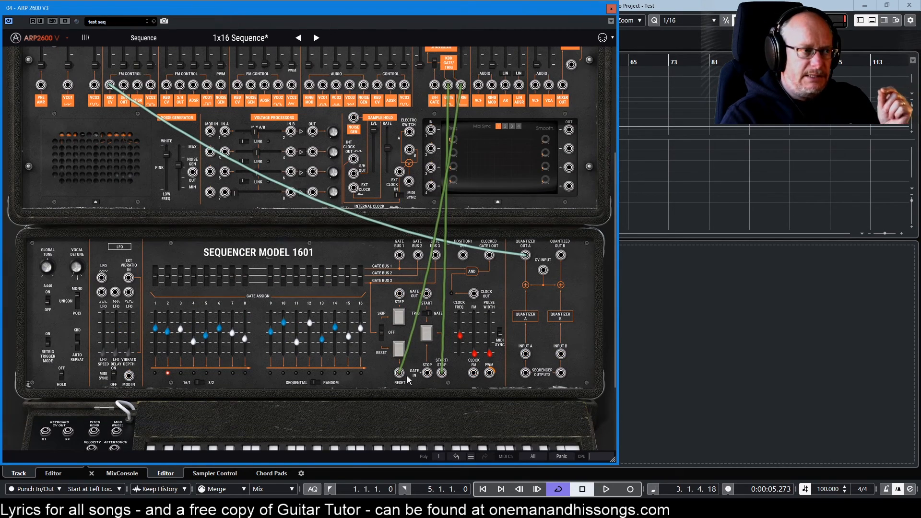
{"action": "mouse_move", "coordinate": [341, 359]}
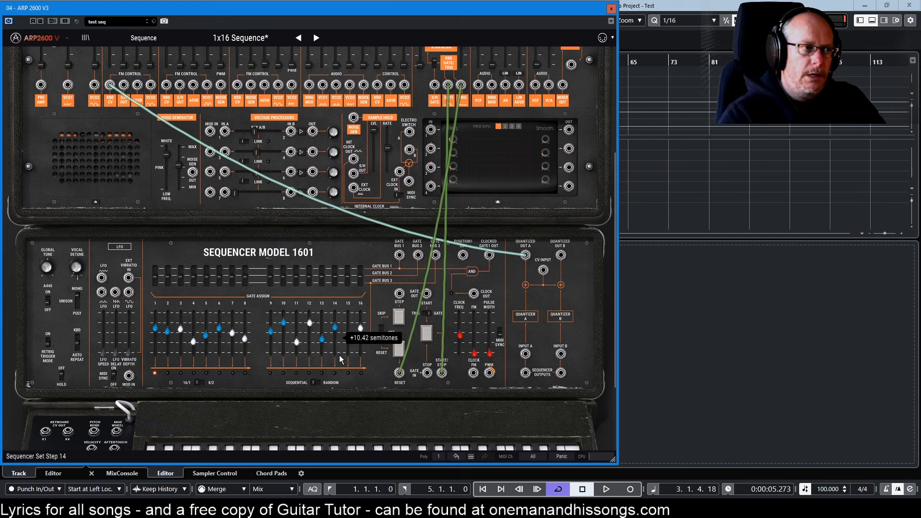
{"action": "scroll", "coordinate": [450, 135], "scroll_direction": "up", "scroll_amount": 2}
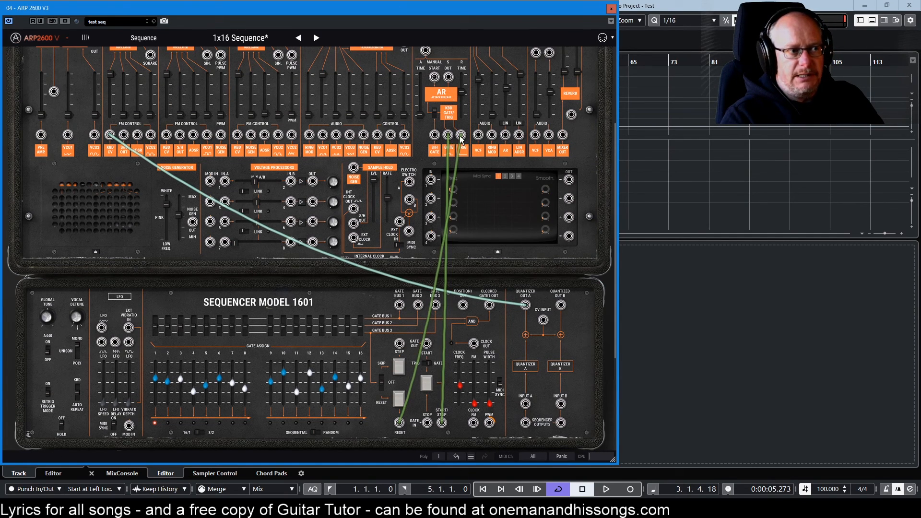
{"action": "scroll", "coordinate": [472, 151], "scroll_direction": "down", "scroll_amount": 1}
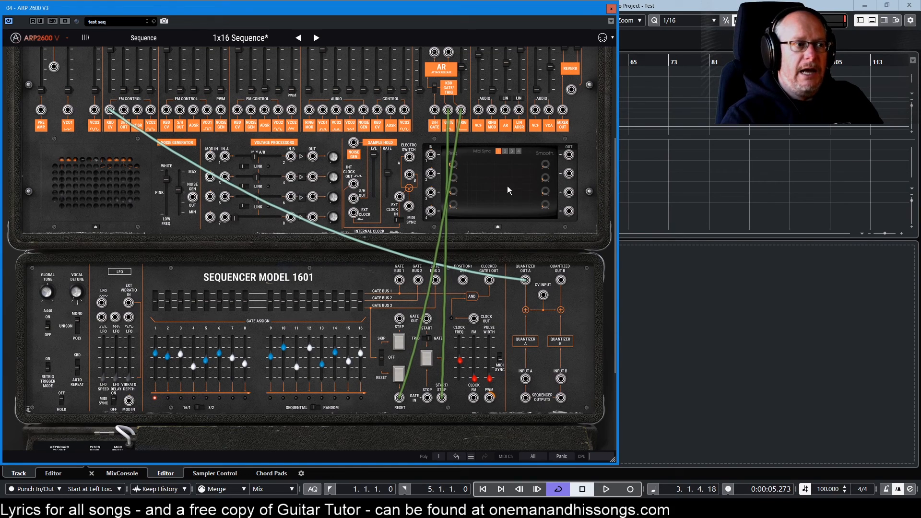
{"action": "left_click", "coordinate": [461, 110]}
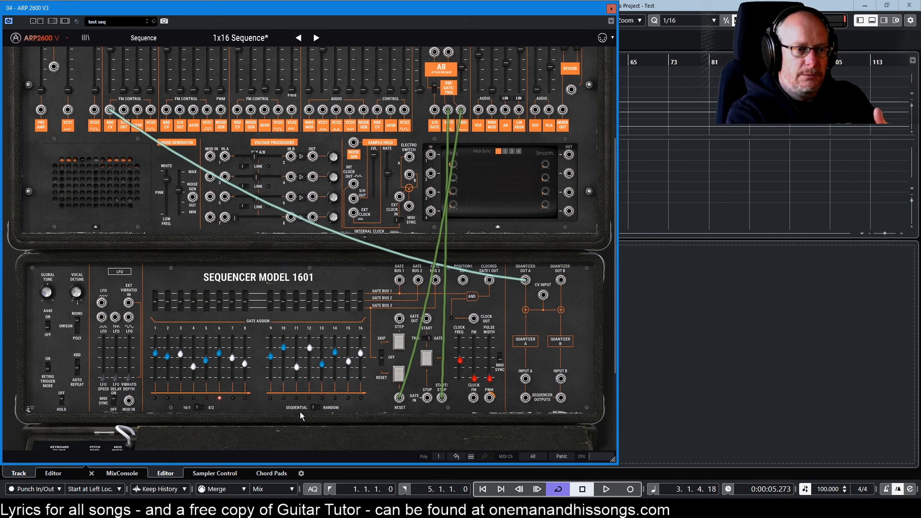
{"action": "scroll", "coordinate": [300, 412], "scroll_direction": "down", "scroll_amount": 1}
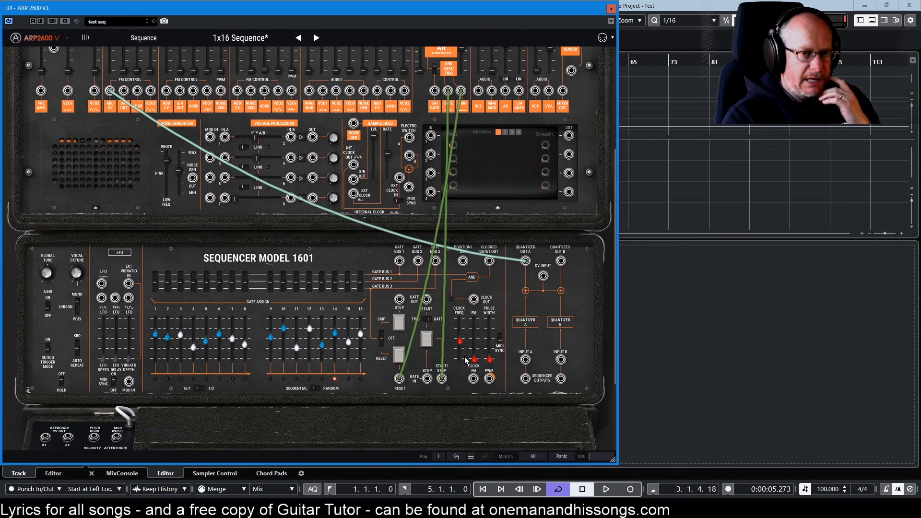
Step: Raise the VCF's ADSR control slider so that the envelope modulates the filter
{"action": "scroll", "coordinate": [460, 358], "scroll_direction": "up", "scroll_amount": 1}
{"action": "scroll", "coordinate": [460, 358], "scroll_direction": "up", "scroll_amount": 6}
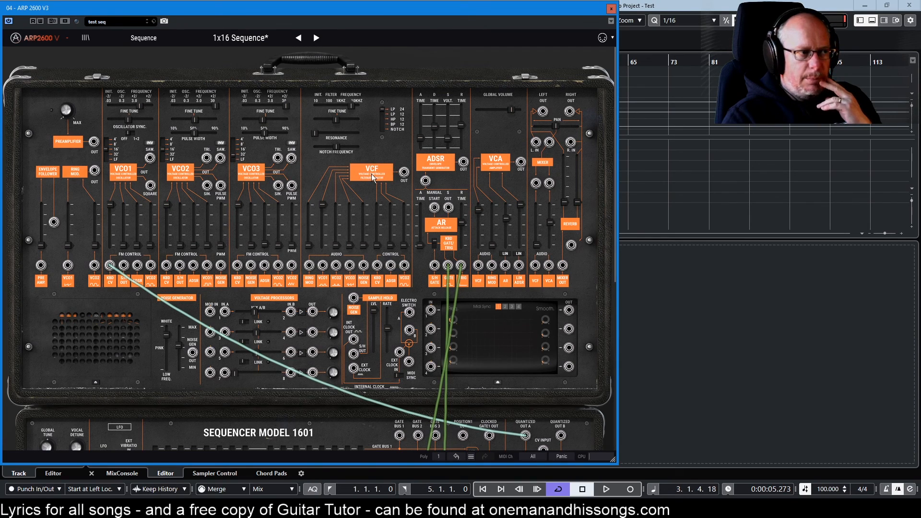
{"action": "left_click_drag", "start_coordinate": [391, 247], "coordinate": [391, 205]}
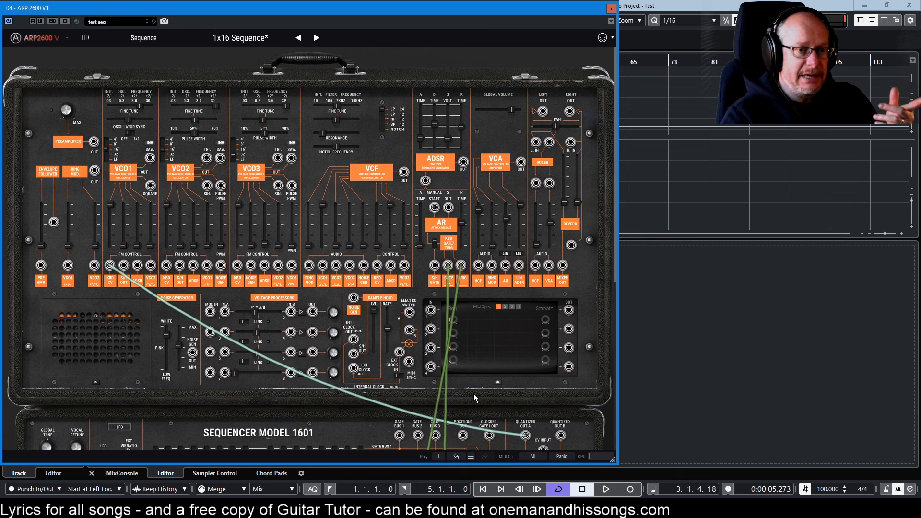
Step: Patch the sequencer's Clock Out into the gate input jack beneath the ADSR envelope
{"action": "scroll", "coordinate": [481, 391], "scroll_direction": "down", "scroll_amount": 5}
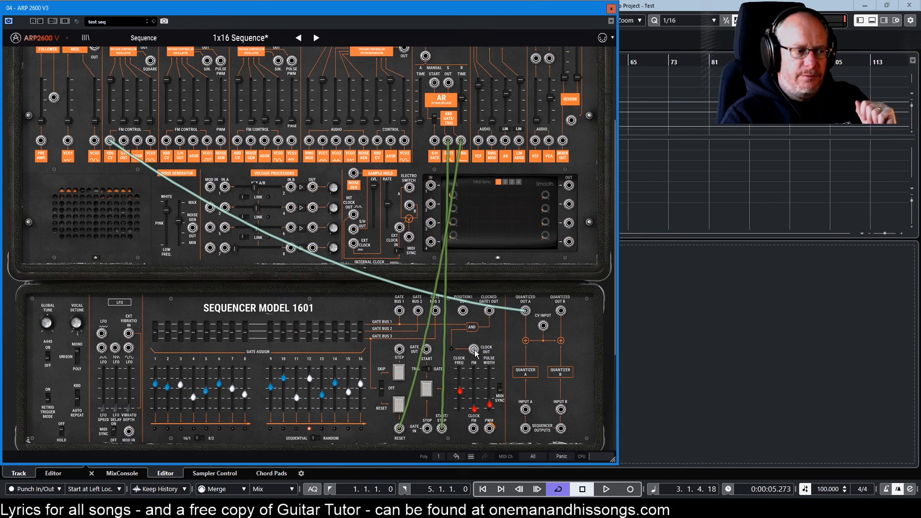
{"action": "scroll", "coordinate": [494, 336], "scroll_direction": "up", "scroll_amount": 5}
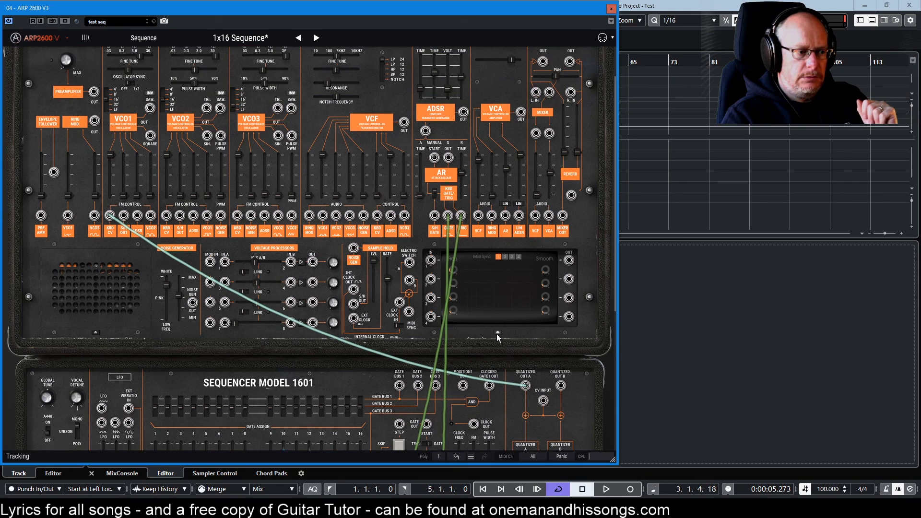
{"action": "scroll", "coordinate": [494, 341], "scroll_direction": "down", "scroll_amount": 2}
{"action": "left_click_drag", "start_coordinate": [473, 423], "coordinate": [426, 133]}
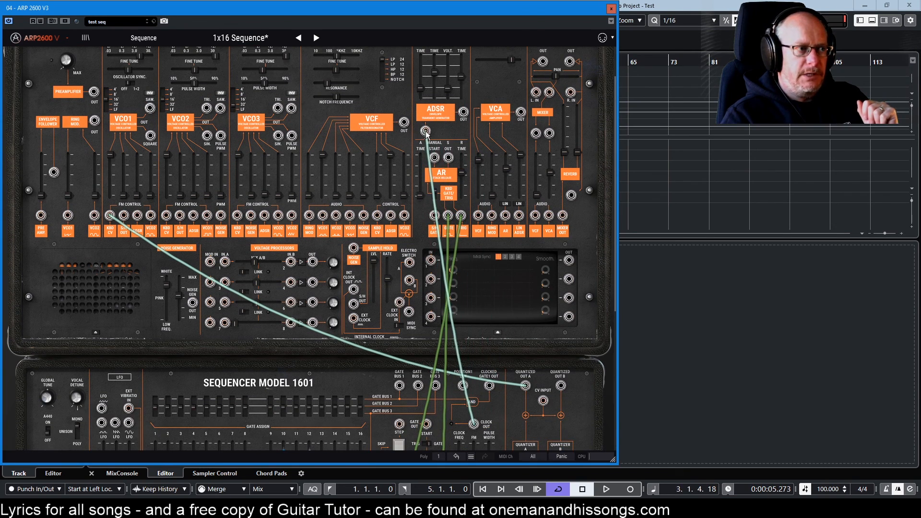
{"action": "scroll", "coordinate": [506, 291], "scroll_direction": "down", "scroll_amount": 2}
{"action": "scroll", "coordinate": [506, 291], "scroll_direction": "down", "scroll_amount": 2}
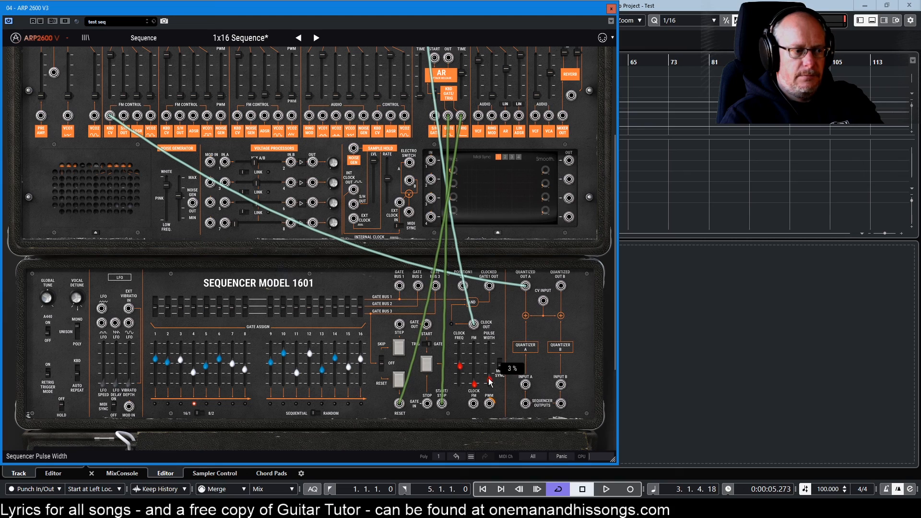
Step: Sweep the sequencer's Pulse Width from very short values such as 8 % up to 99 %, and settle it somewhat above midway
{"action": "left_click_drag", "start_coordinate": [489, 380], "coordinate": [490, 383]}
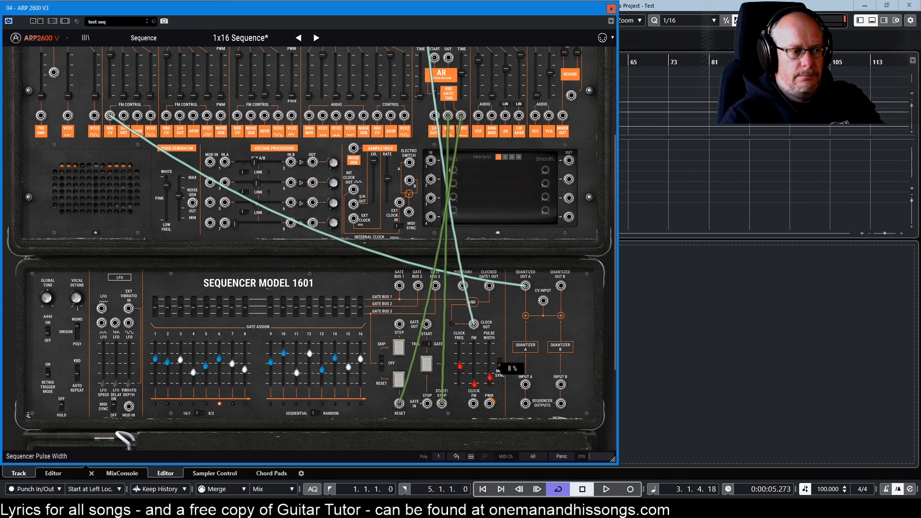
{"action": "left_click_drag", "start_coordinate": [489, 376], "coordinate": [489, 375]}
{"action": "left_click_drag", "start_coordinate": [489, 367], "coordinate": [490, 347]}
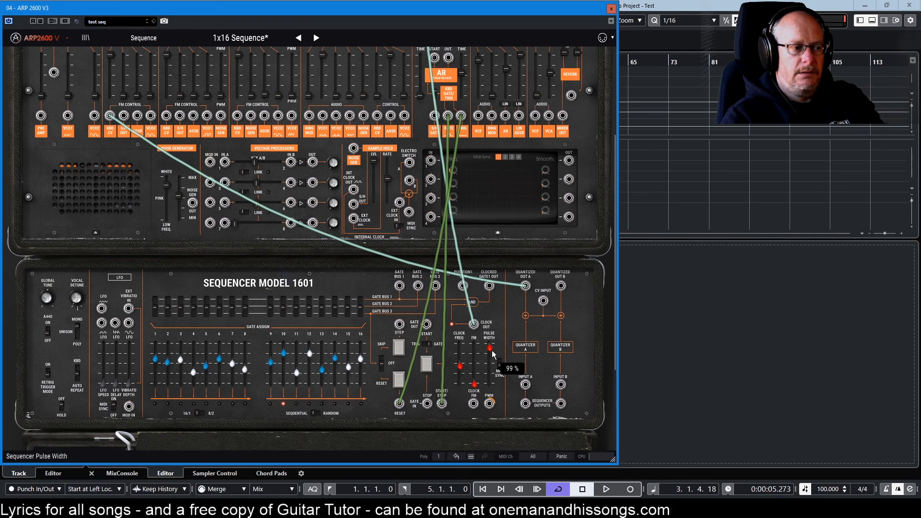
{"action": "left_click_drag", "start_coordinate": [490, 349], "coordinate": [489, 358]}
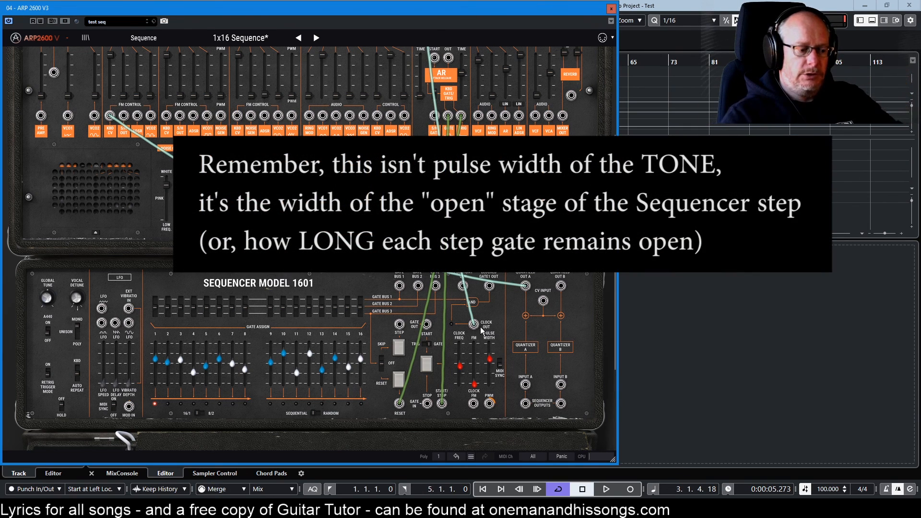
{"action": "mouse_move", "coordinate": [490, 358]}
{"action": "left_mouse_down"}
{"action": "mouse_move", "coordinate": [489, 372]}
{"action": "mouse_move", "coordinate": [489, 361]}
{"action": "left_mouse_up"}
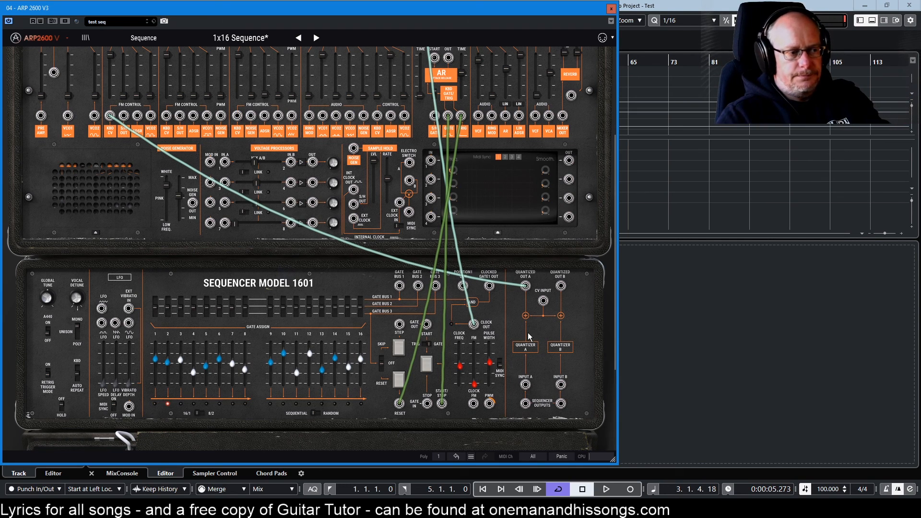
{"action": "scroll", "coordinate": [520, 306], "scroll_direction": "up", "scroll_amount": 3}
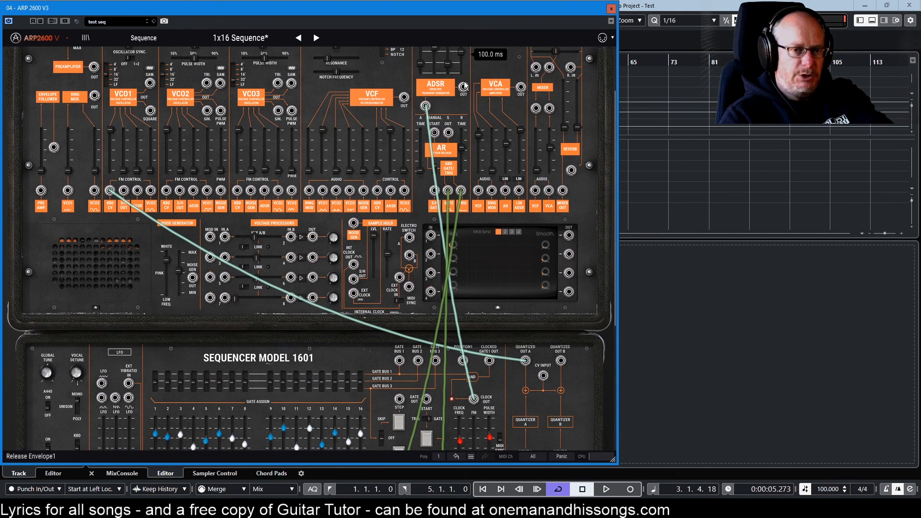
{"action": "scroll", "coordinate": [508, 298], "scroll_direction": "down", "scroll_amount": 3}
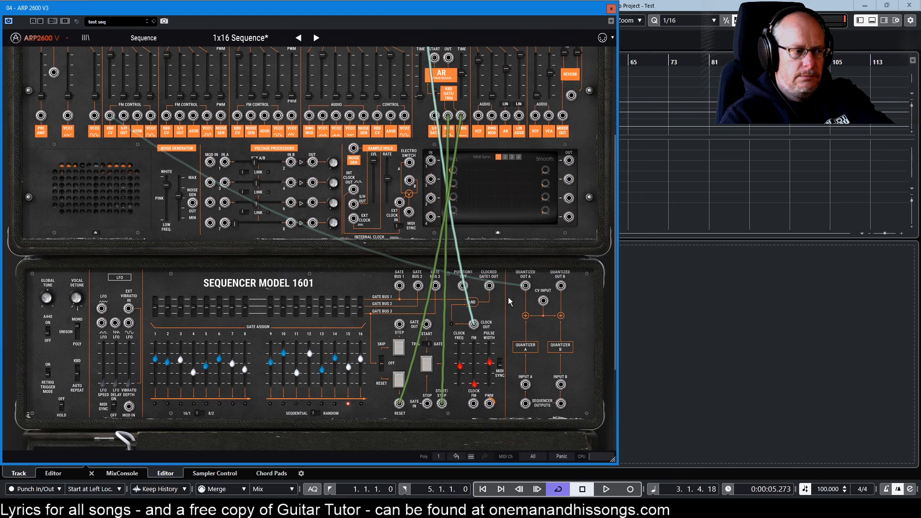